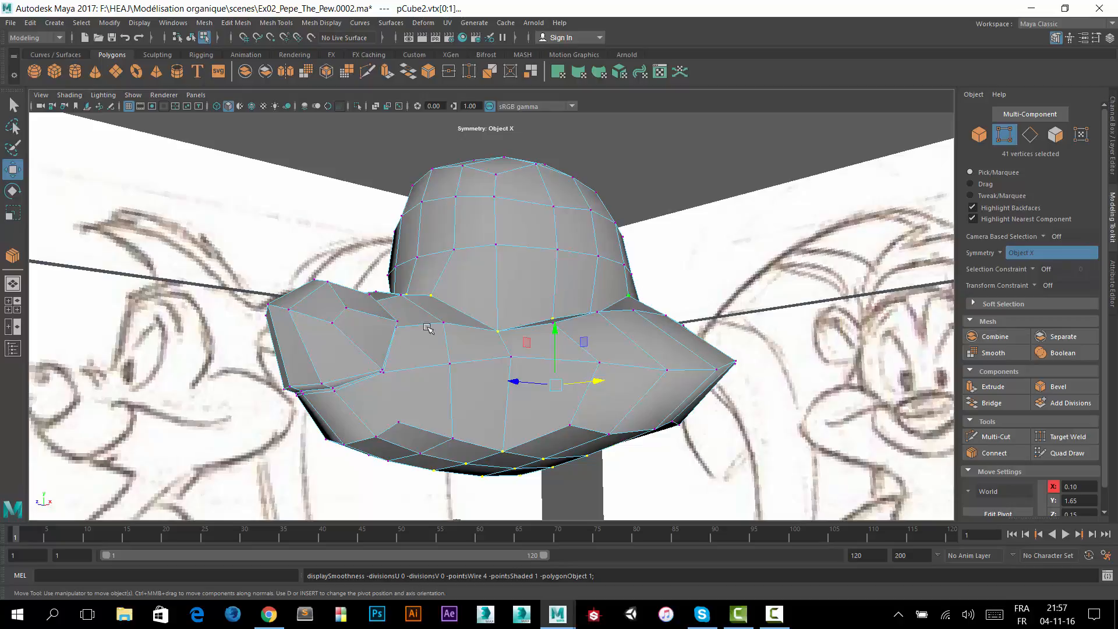
# - Connect the vertex at the snout tip's rear lower corner to the vertex below it on the jaw with a new edge
pyautogui.keyDown('alt'); pyautogui.moveTo(375, 403); pyautogui.dragTo(719, 219, button='right'); pyautogui.keyUp('alt')
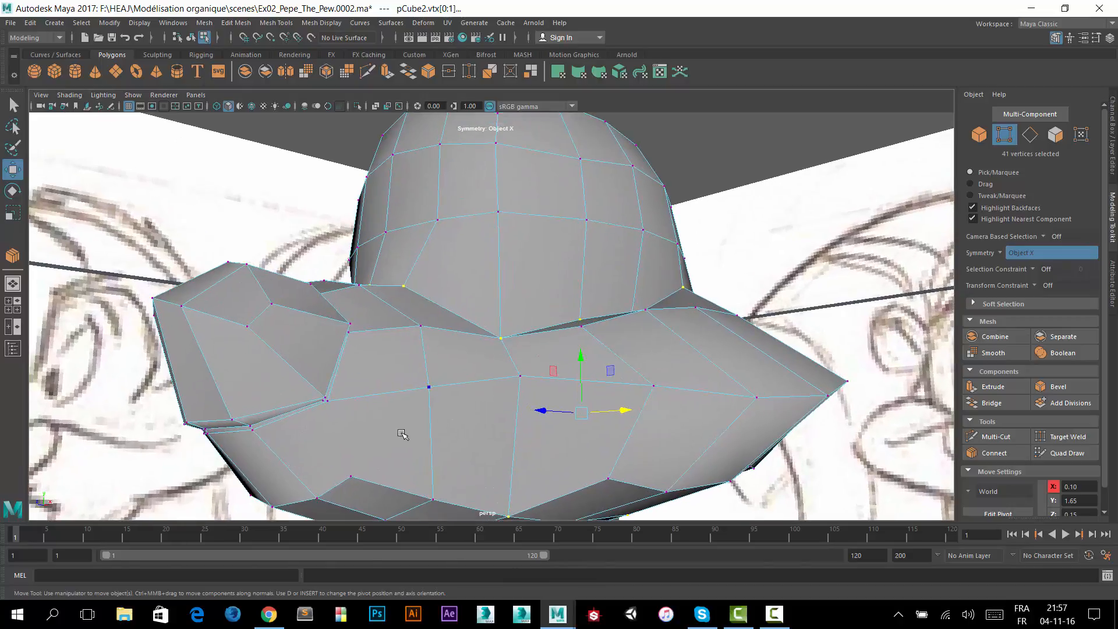
pyautogui.click(331, 401)
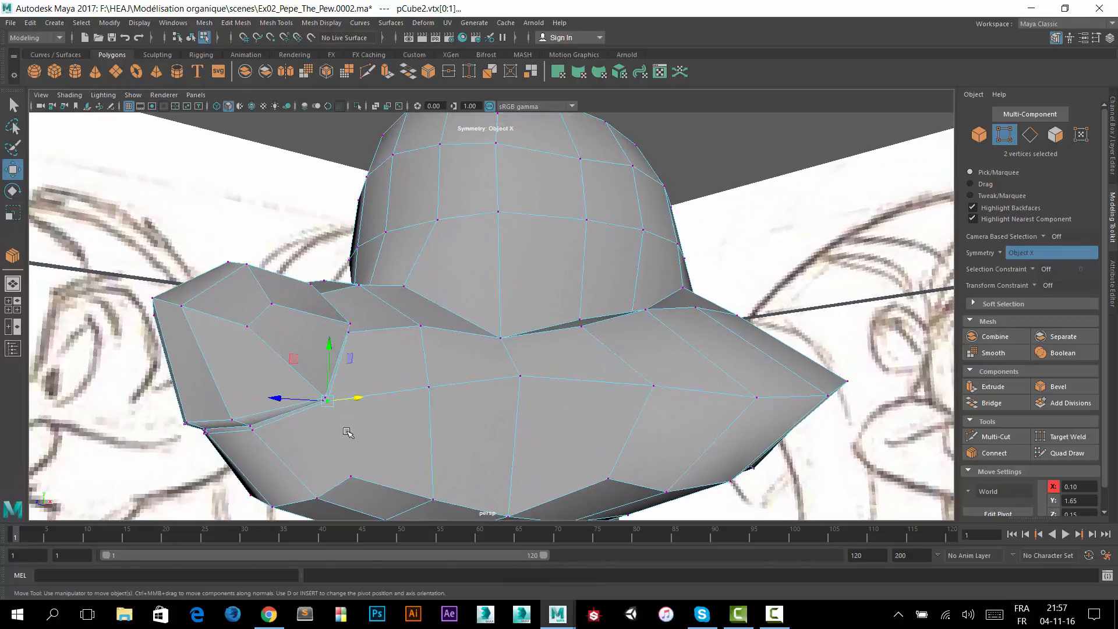
pyautogui.keyDown('shift'); pyautogui.click(352, 477); pyautogui.keyUp('shift')
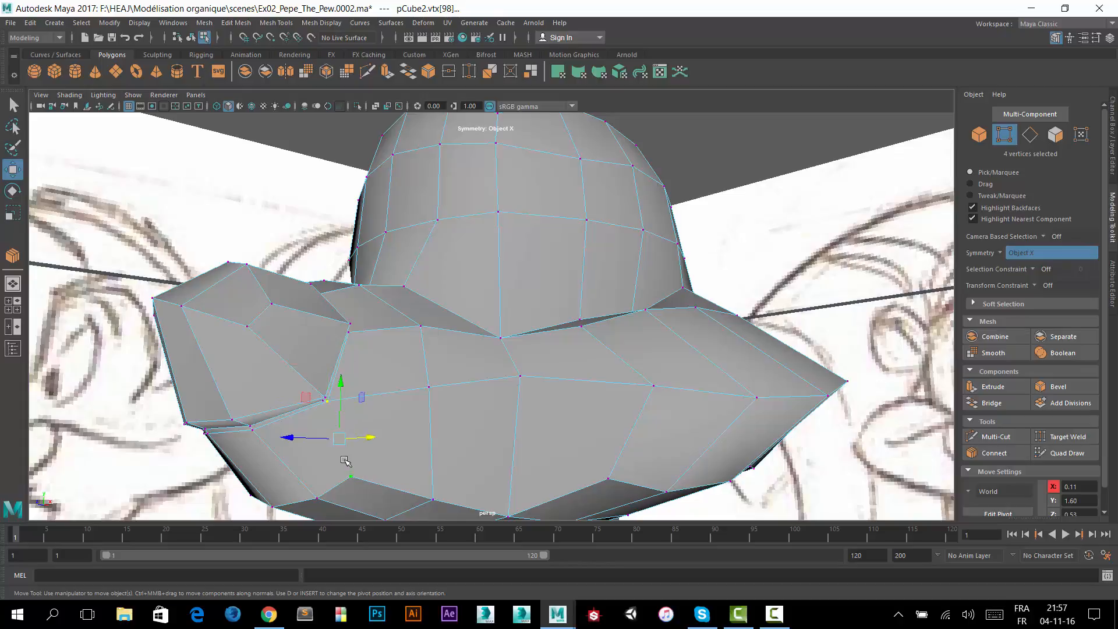
pyautogui.click(994, 452)
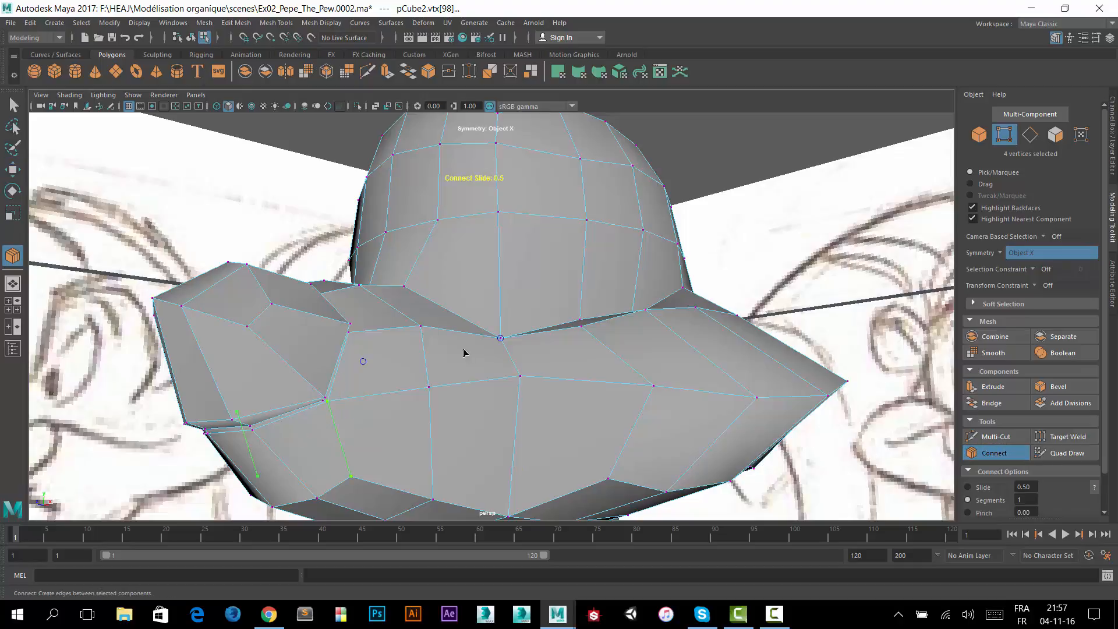
pyautogui.press('w')
# - Examine the topology where the snout, cheeks and head meet from the front, side and above
pyautogui.keyDown('alt'); pyautogui.moveTo(429, 343); pyautogui.dragTo(354, 369); pyautogui.keyUp('alt')
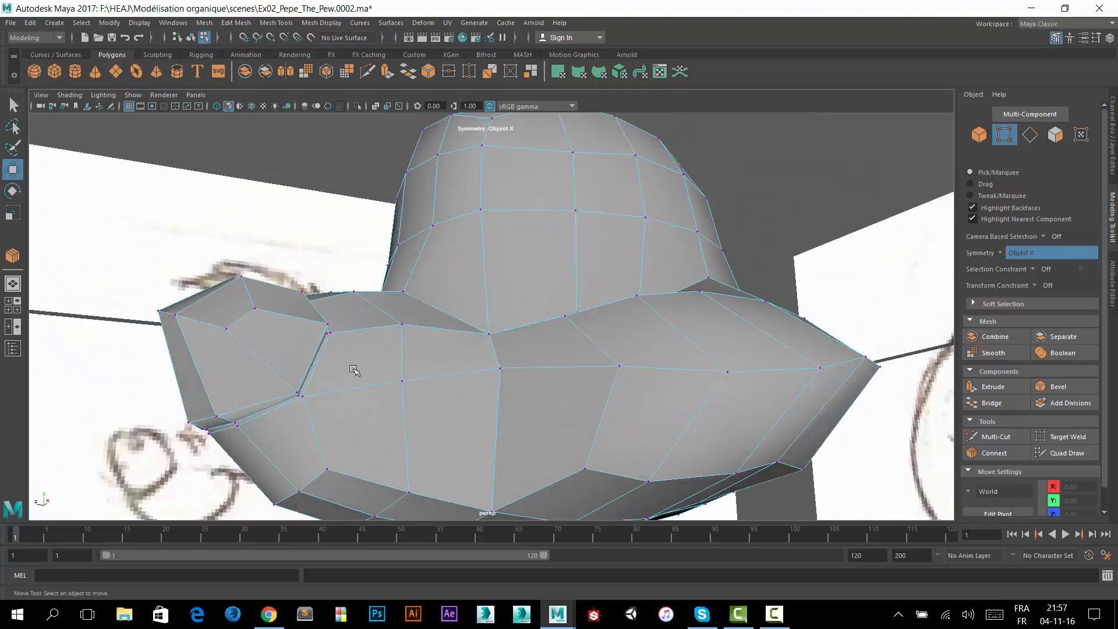
pyautogui.keyDown('alt'); pyautogui.moveTo(384, 408); pyautogui.dragTo(405, 466); pyautogui.keyUp('alt')
pyautogui.keyDown('alt'); pyautogui.moveTo(400, 364); pyautogui.dragTo(350, 324); pyautogui.keyUp('alt')
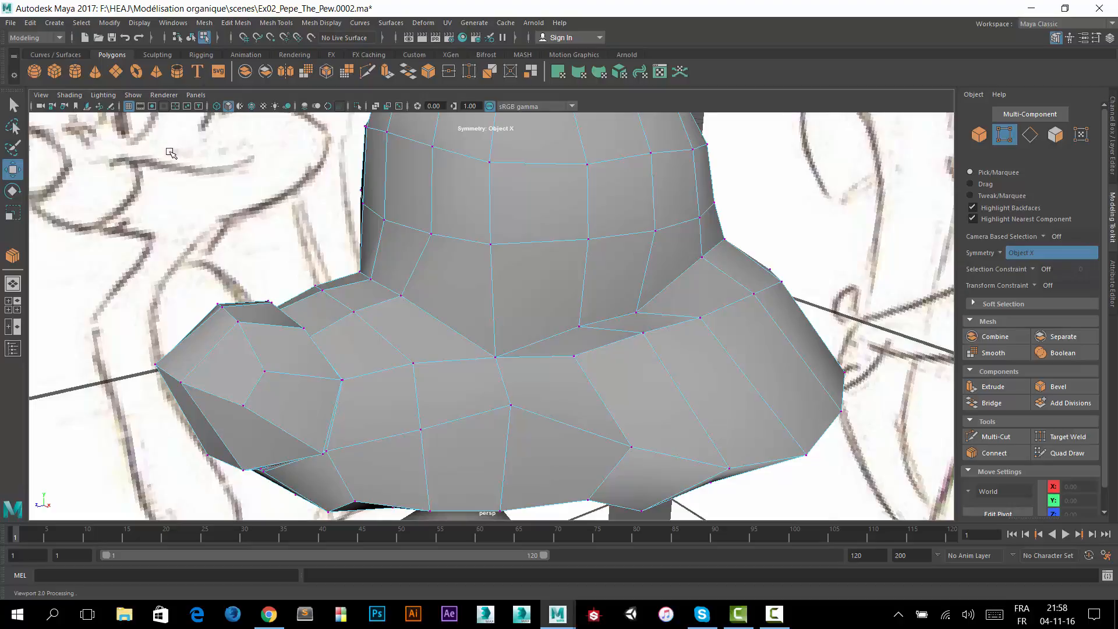
pyautogui.keyDown('alt'); pyautogui.moveTo(560, 408); pyautogui.dragTo(575, 407); pyautogui.keyUp('alt')
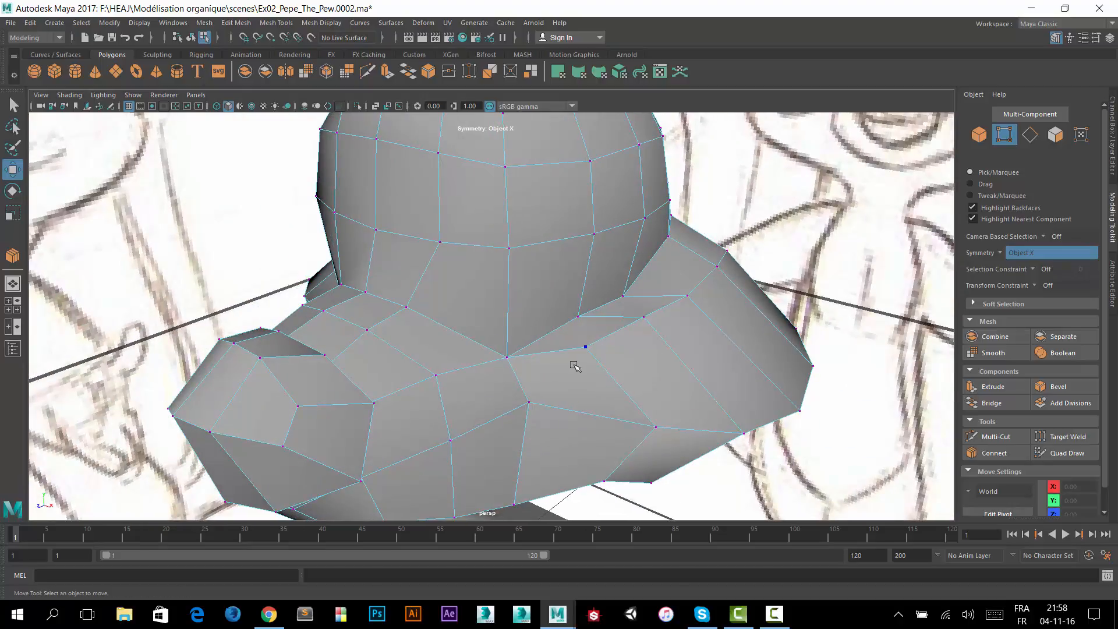
pyautogui.keyDown('alt'); pyautogui.moveTo(572, 367); pyautogui.dragTo(369, 401, button='right'); pyautogui.keyUp('alt')
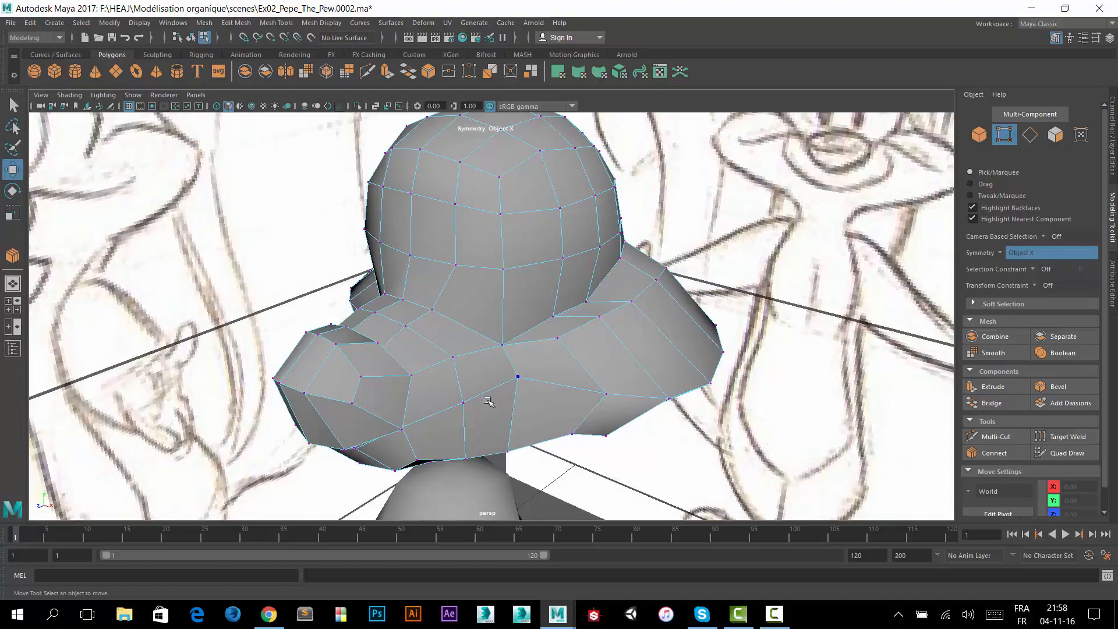
pyautogui.keyDown('alt'); pyautogui.moveTo(521, 380); pyautogui.dragTo(516, 425); pyautogui.keyUp('alt')
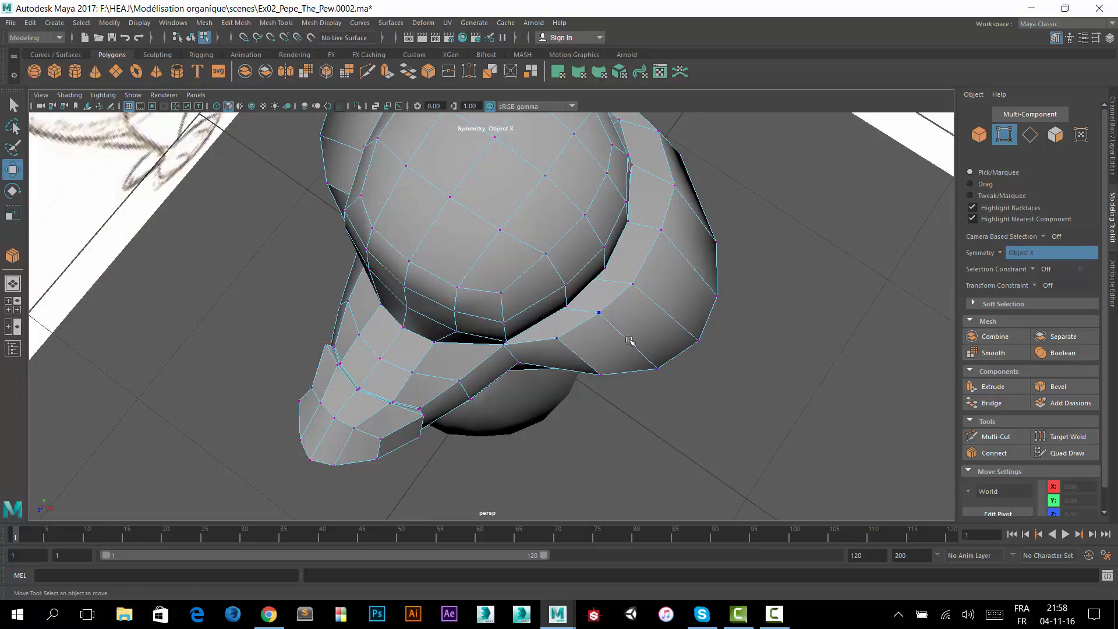
pyautogui.keyDown('alt'); pyautogui.moveTo(528, 351); pyautogui.dragTo(456, 332); pyautogui.keyUp('alt')
pyautogui.keyDown('alt'); pyautogui.moveTo(453, 340); pyautogui.dragTo(649, 224, button='right'); pyautogui.keyUp('alt')
# - Connect the crosswise edges on top of the snout through their midpoints, adding an edge line in front of the head
pyautogui.moveTo(741, 199); pyautogui.dragTo(740, 170, button='right')
pyautogui.click(376, 295)
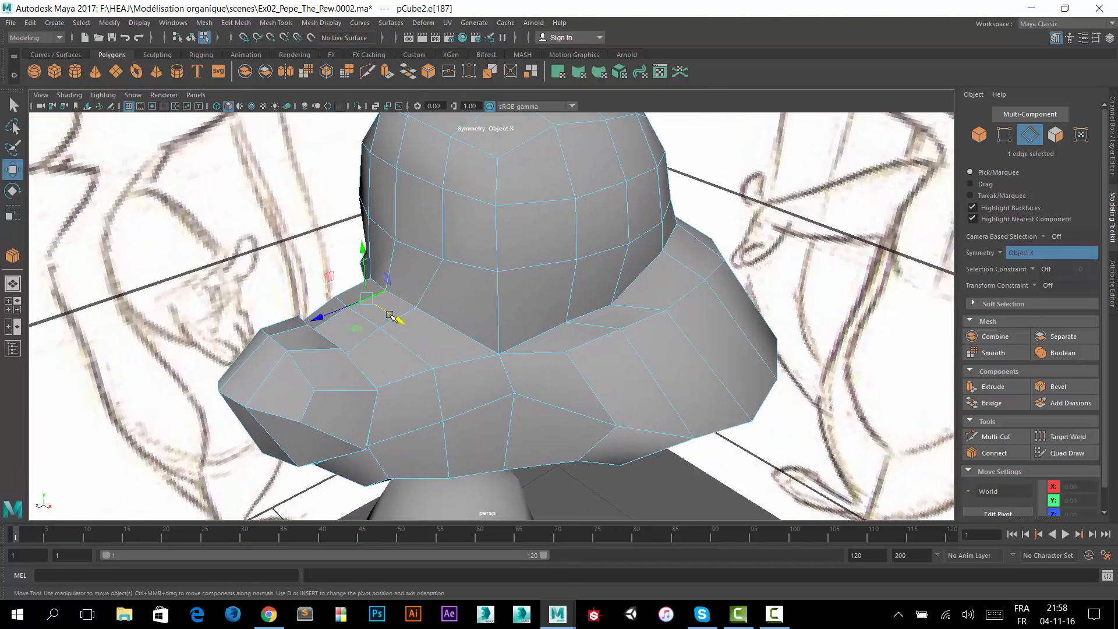
pyautogui.keyDown('shift'); pyautogui.click(410, 313); pyautogui.keyUp('shift')
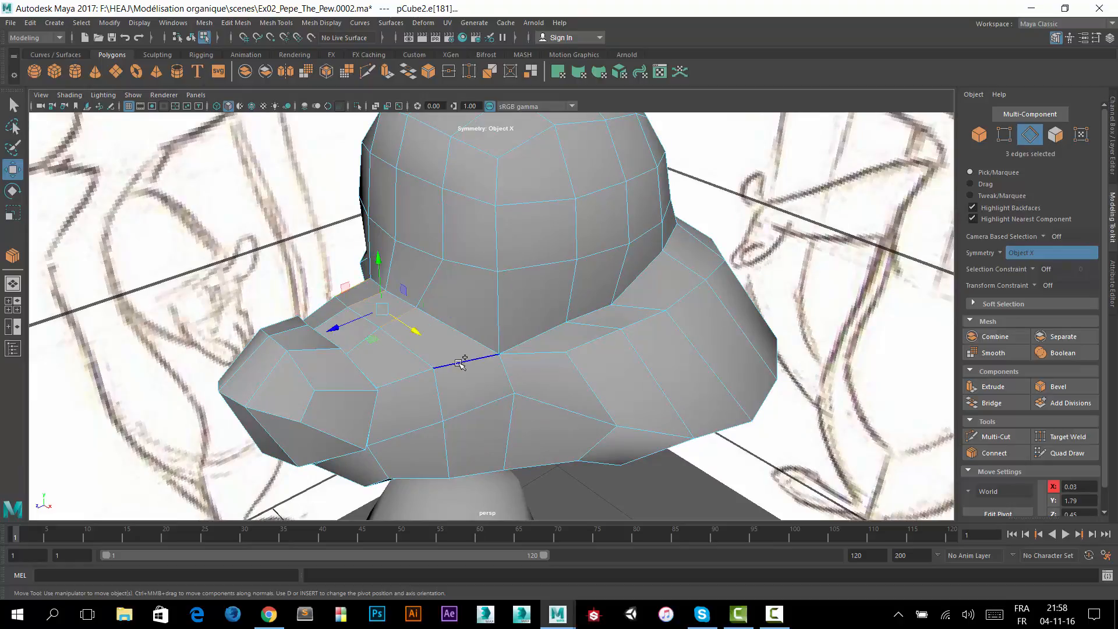
pyautogui.keyDown('shift'); pyautogui.click(460, 362); pyautogui.keyUp('shift')
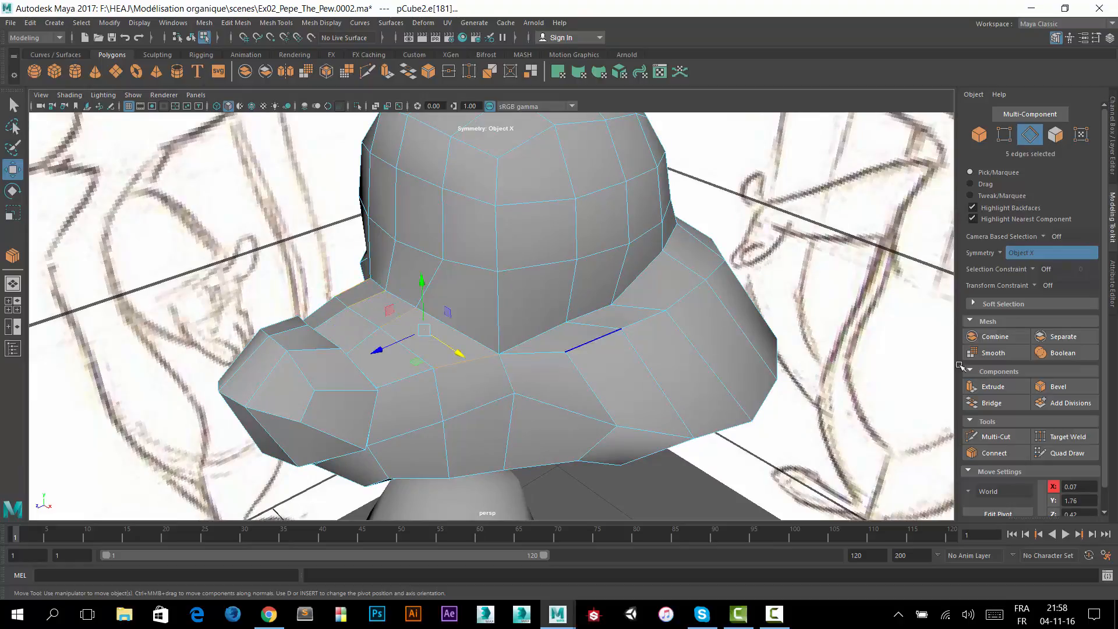
pyautogui.click(993, 452)
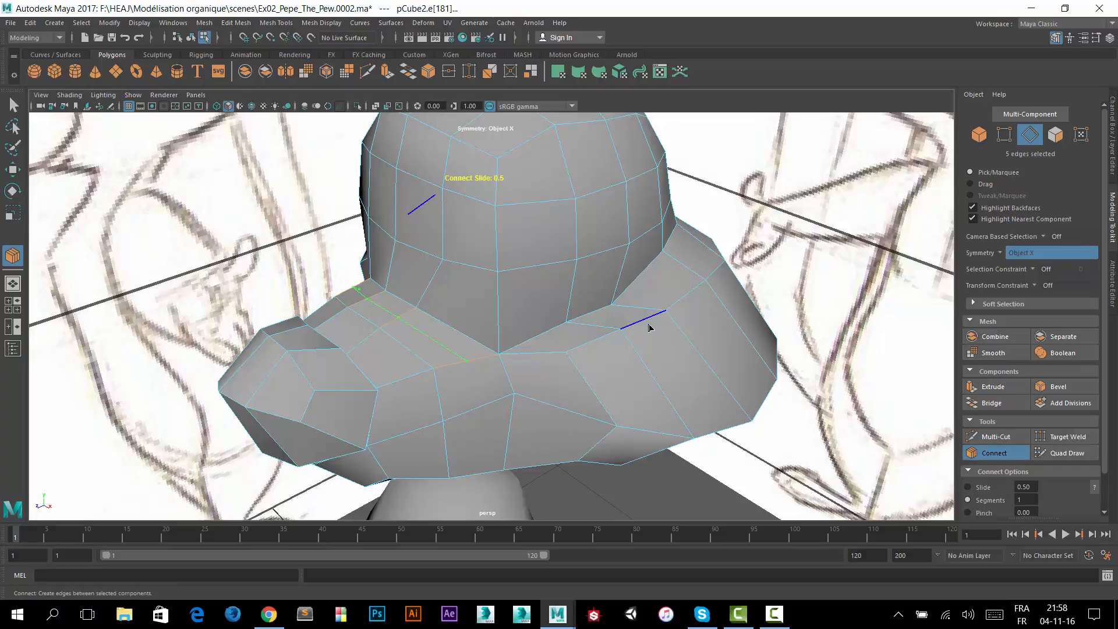
pyautogui.press('w')
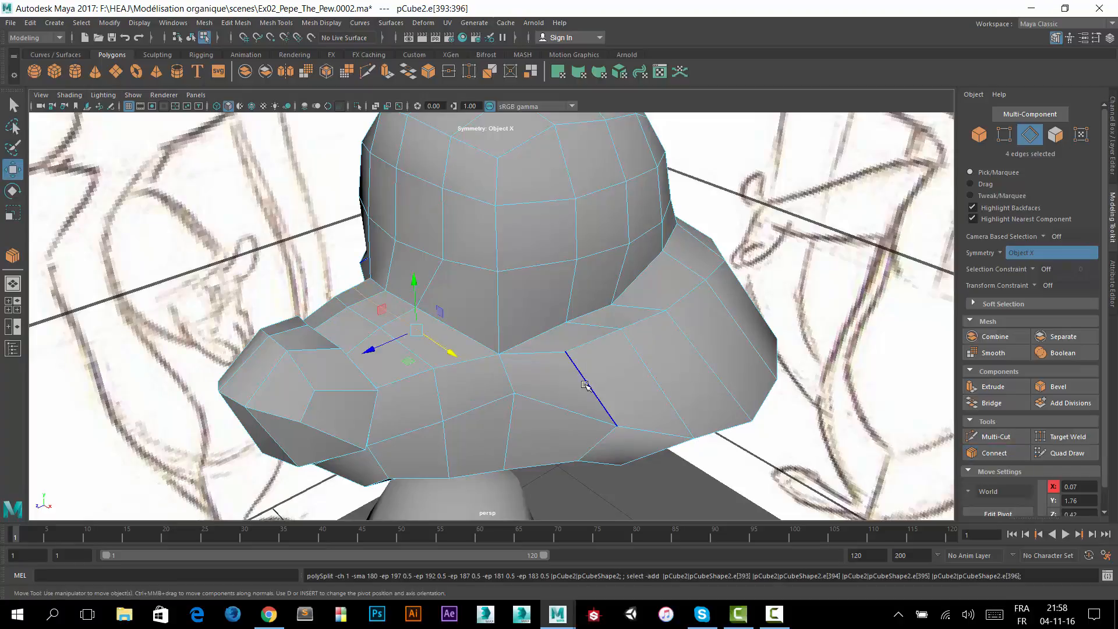
# - Connect the upright edges of the upper cheek all the way to the back of the head, adding a horizontal edge line midway
pyautogui.click(654, 378)
pyautogui.keyDown('shift'); pyautogui.click(696, 359); pyautogui.keyUp('shift')
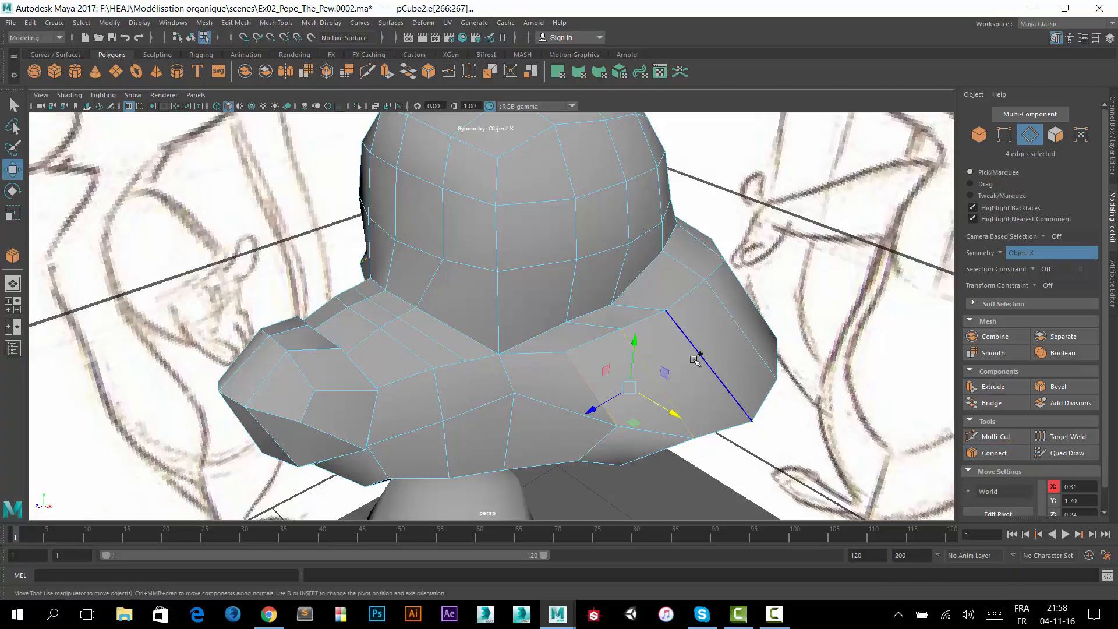
pyautogui.keyDown('shift'); pyautogui.click(724, 341); pyautogui.keyUp('shift')
pyautogui.keyDown('shift'); pyautogui.click(739, 319); pyautogui.keyUp('shift')
pyautogui.moveTo(736, 280)
pyautogui.keyDown('alt'); pyautogui.mouseDown()
pyautogui.moveTo(701, 282)
pyautogui.moveTo(733, 299)
pyautogui.mouseUp(); pyautogui.keyUp('alt')
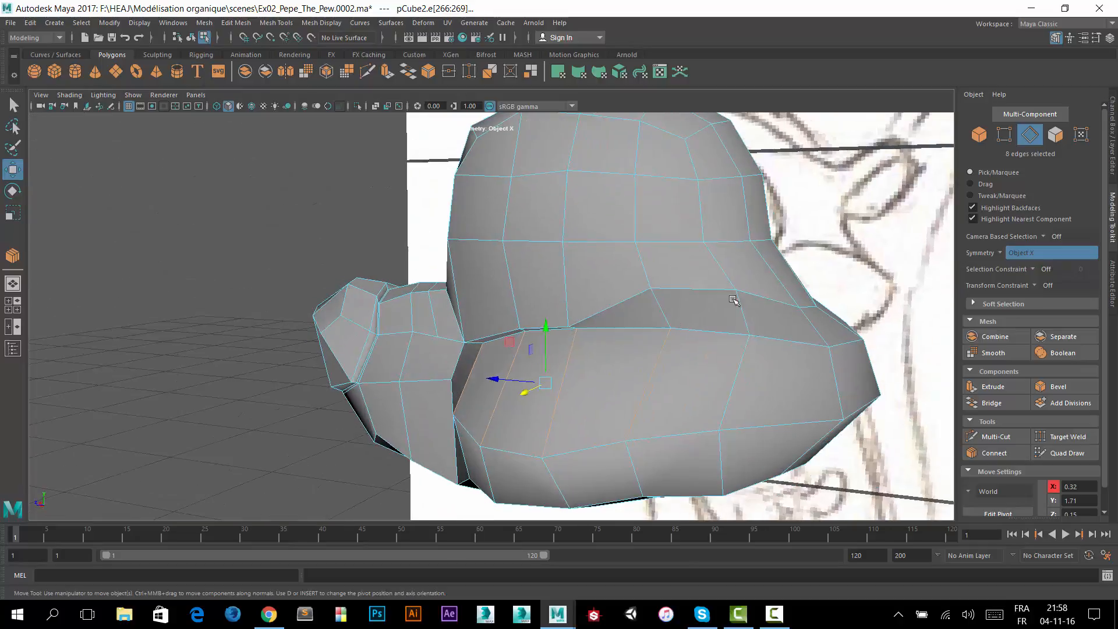
pyautogui.keyDown('shift'); pyautogui.click(838, 373); pyautogui.keyUp('shift')
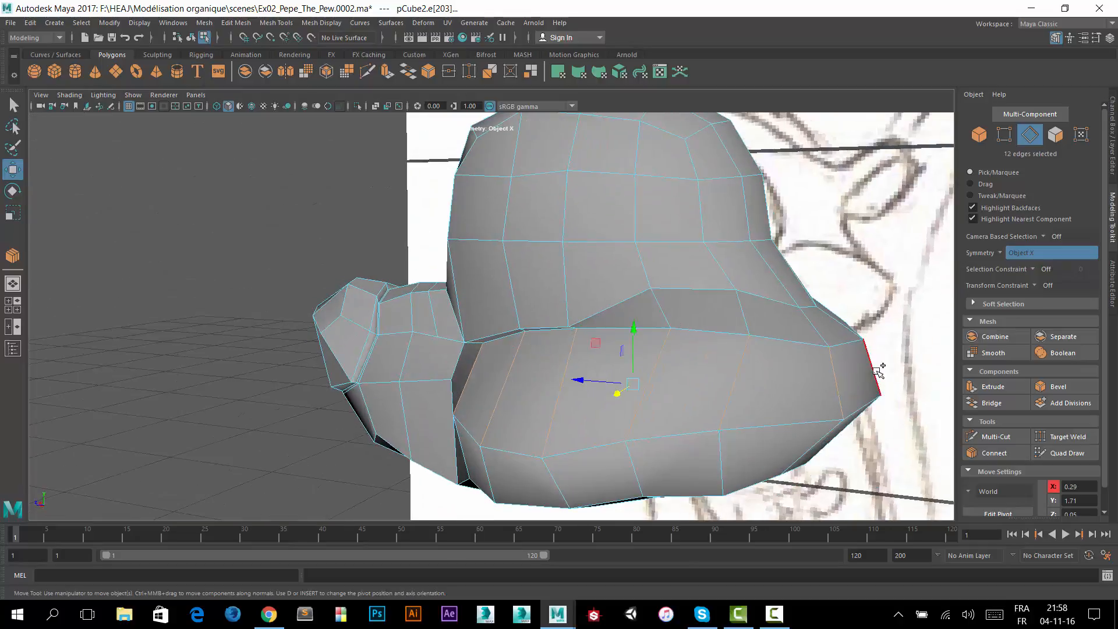
pyautogui.keyDown('shift'); pyautogui.click(878, 371); pyautogui.keyUp('shift')
pyautogui.keyDown('alt'); pyautogui.moveTo(847, 375); pyautogui.dragTo(906, 378); pyautogui.keyUp('alt')
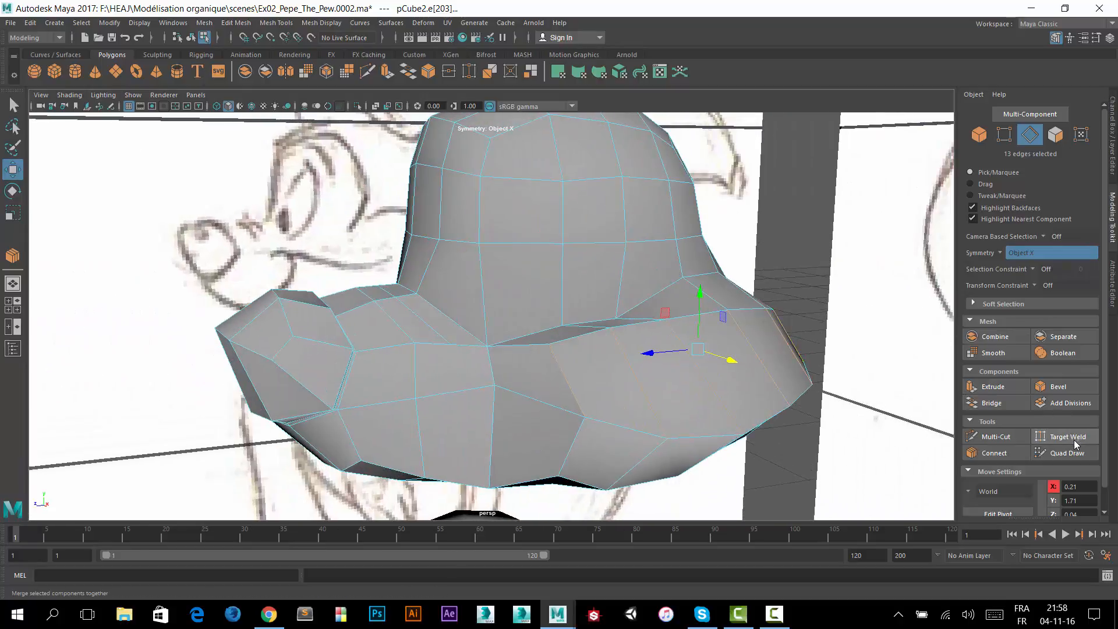
pyautogui.click(1002, 455)
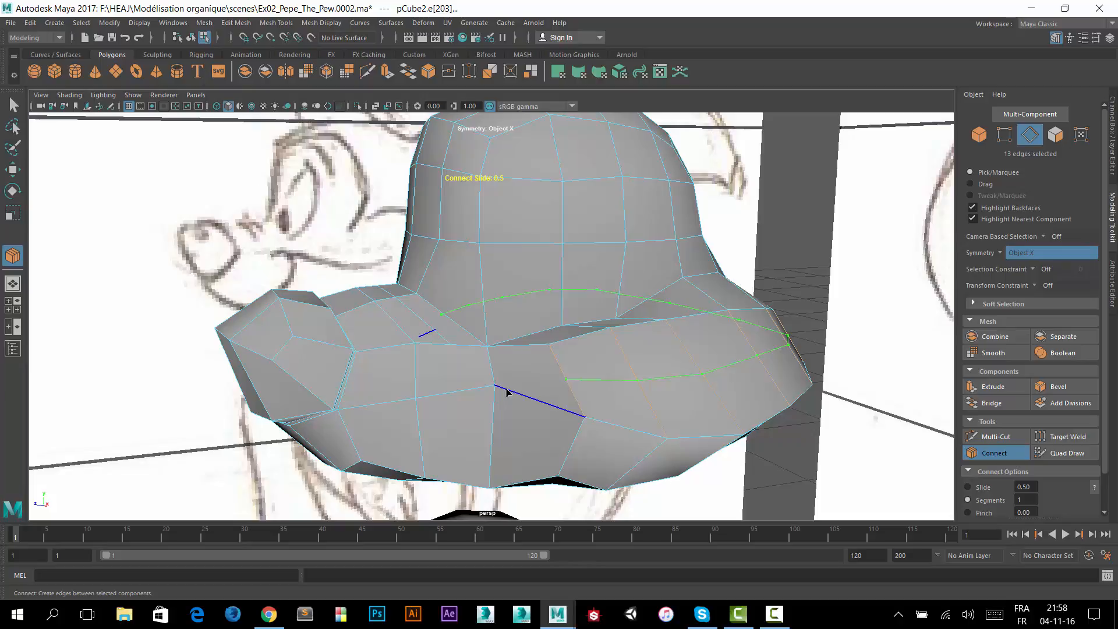
pyautogui.press('w')
# - Move the front section of the cheek's new edge line slightly outward and upward to round the cheek
pyautogui.moveTo(646, 361)
pyautogui.keyDown('alt'); pyautogui.mouseDown()
pyautogui.moveTo(696, 350)
pyautogui.moveTo(650, 352)
pyautogui.mouseUp(); pyautogui.keyUp('alt')
pyautogui.click(670, 354)
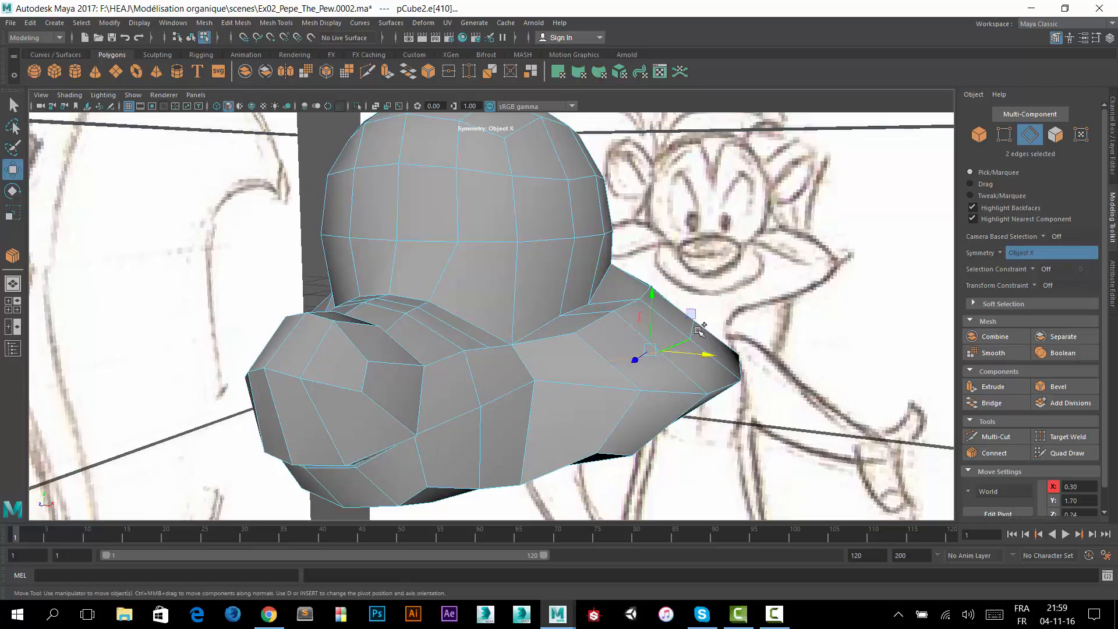
pyautogui.keyDown('shift'); pyautogui.click(702, 303); pyautogui.keyUp('shift')
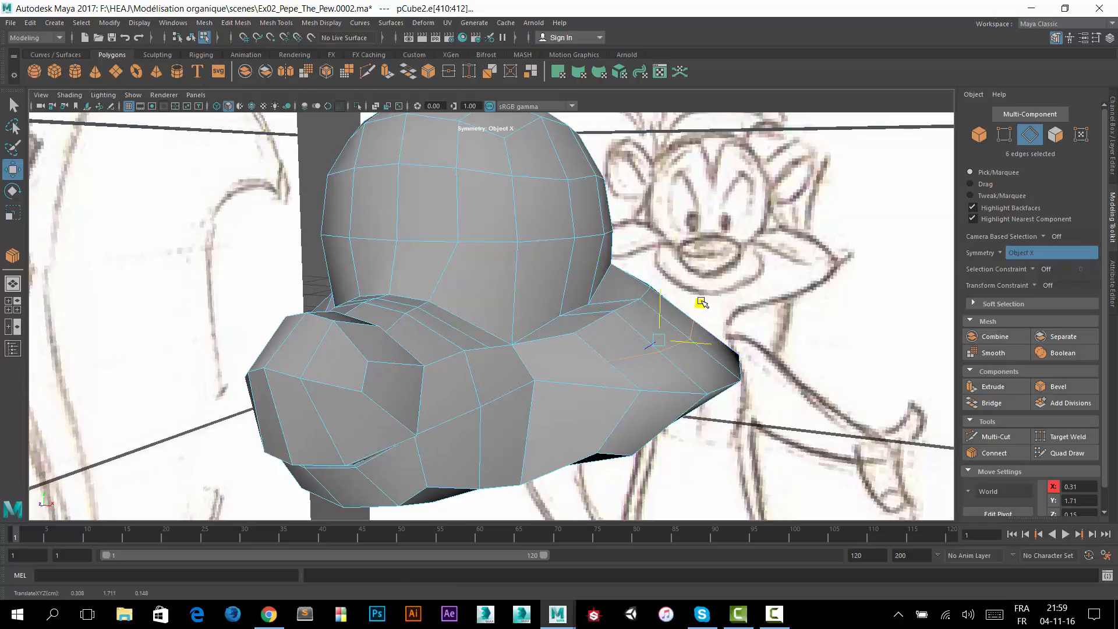
pyautogui.moveTo(705, 297); pyautogui.dragTo(708, 294, button='middle')
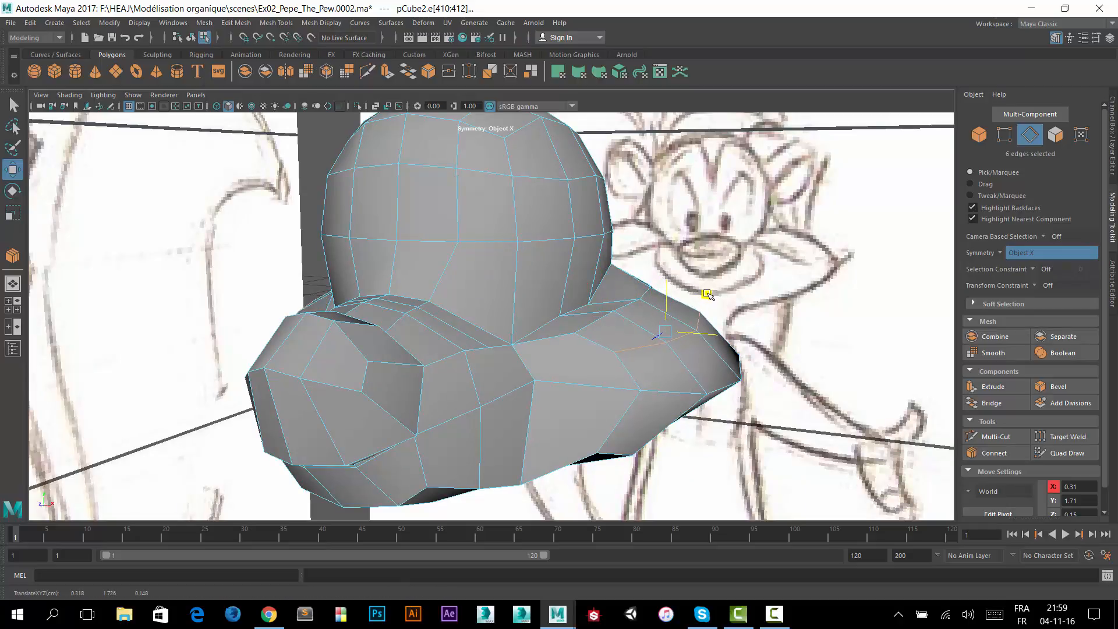
pyautogui.keyDown('alt'); pyautogui.moveTo(707, 293); pyautogui.dragTo(814, 354); pyautogui.keyUp('alt')
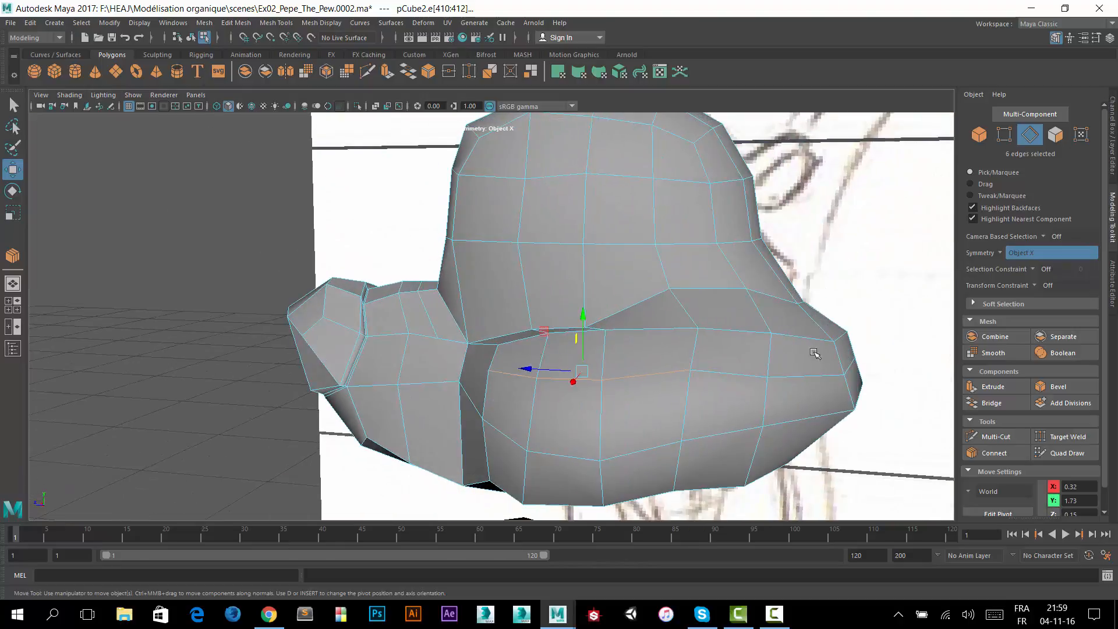
# - Move the rear section of the cheek's new edge line slightly outward to round the back
pyautogui.click(821, 377)
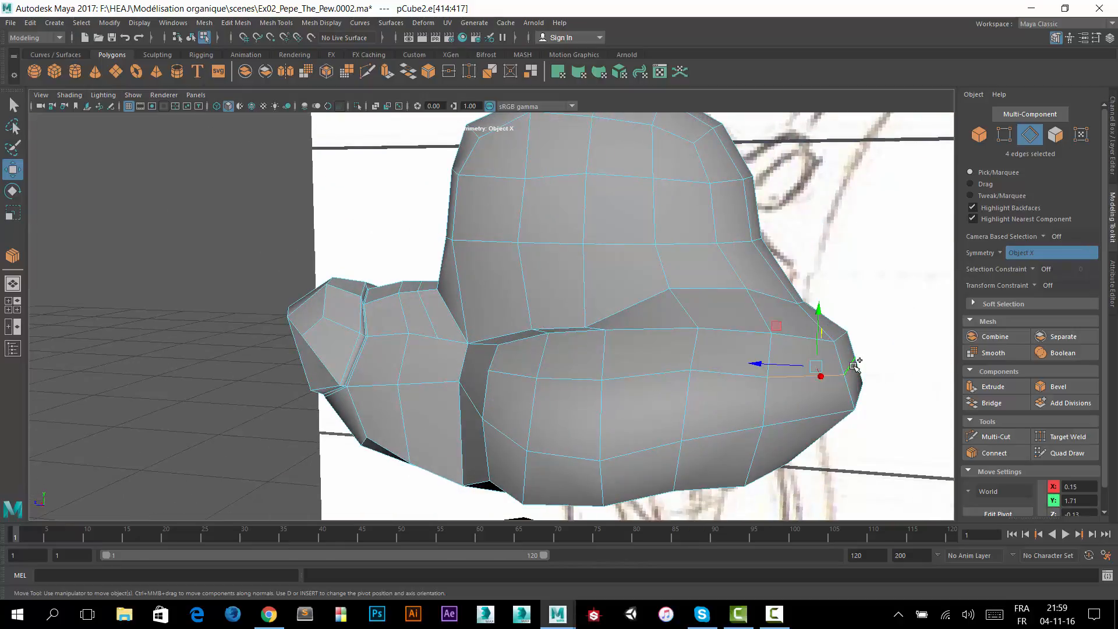
pyautogui.click(781, 328)
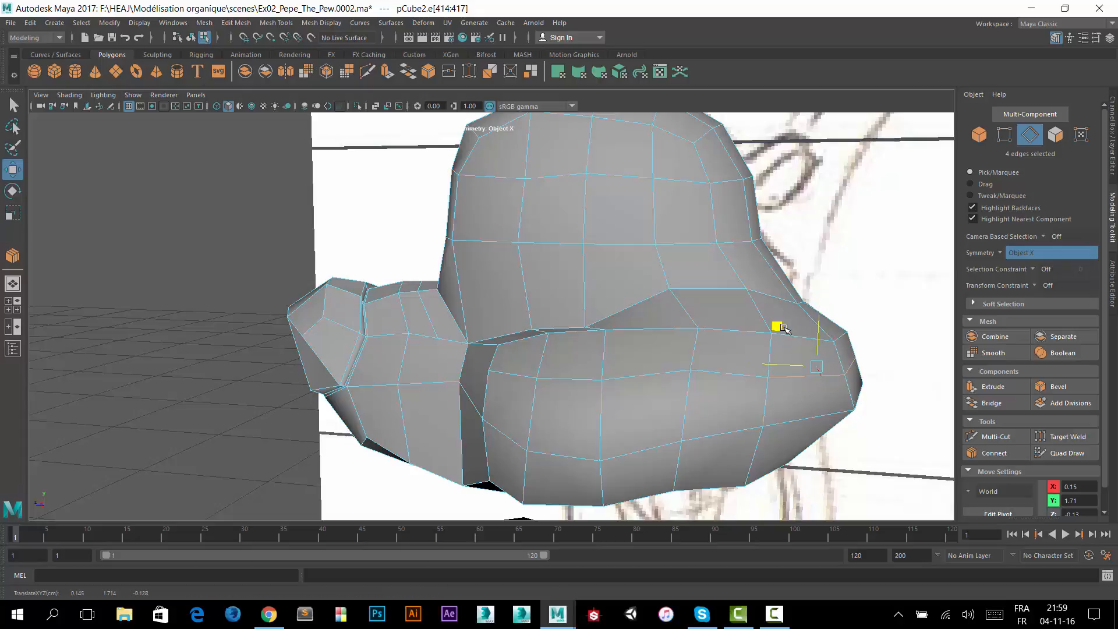
pyautogui.moveTo(784, 329); pyautogui.dragTo(790, 328)
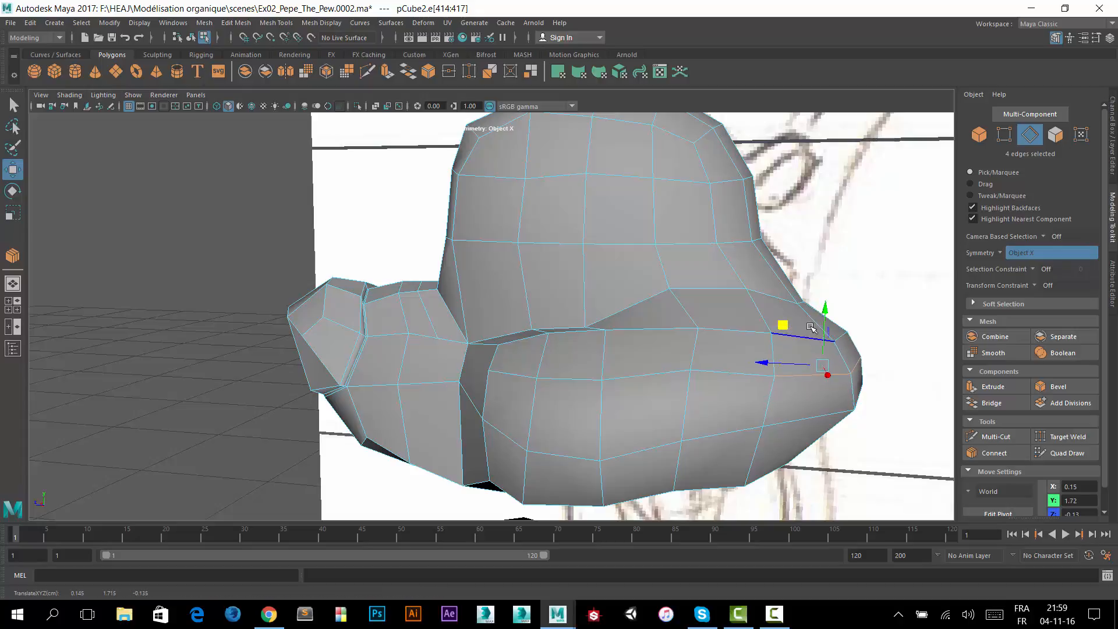
pyautogui.keyDown('alt'); pyautogui.moveTo(806, 410); pyautogui.dragTo(670, 398); pyautogui.keyUp('alt')
# - Raise the new edge line on top of the snout slightly to round its surface
pyautogui.click(386, 289)
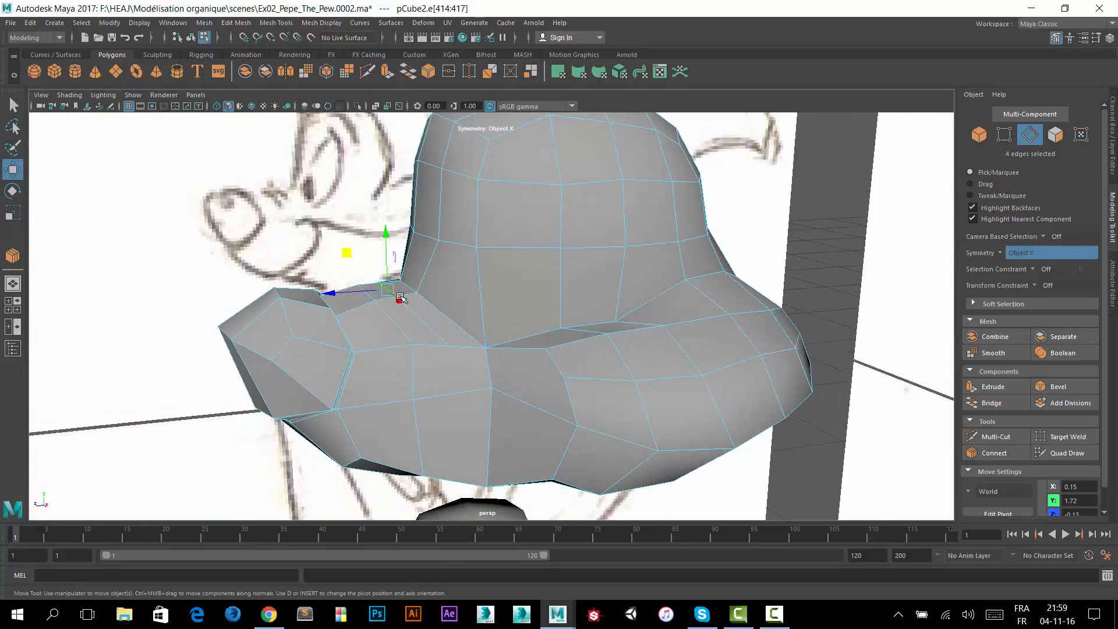
pyautogui.click(420, 318)
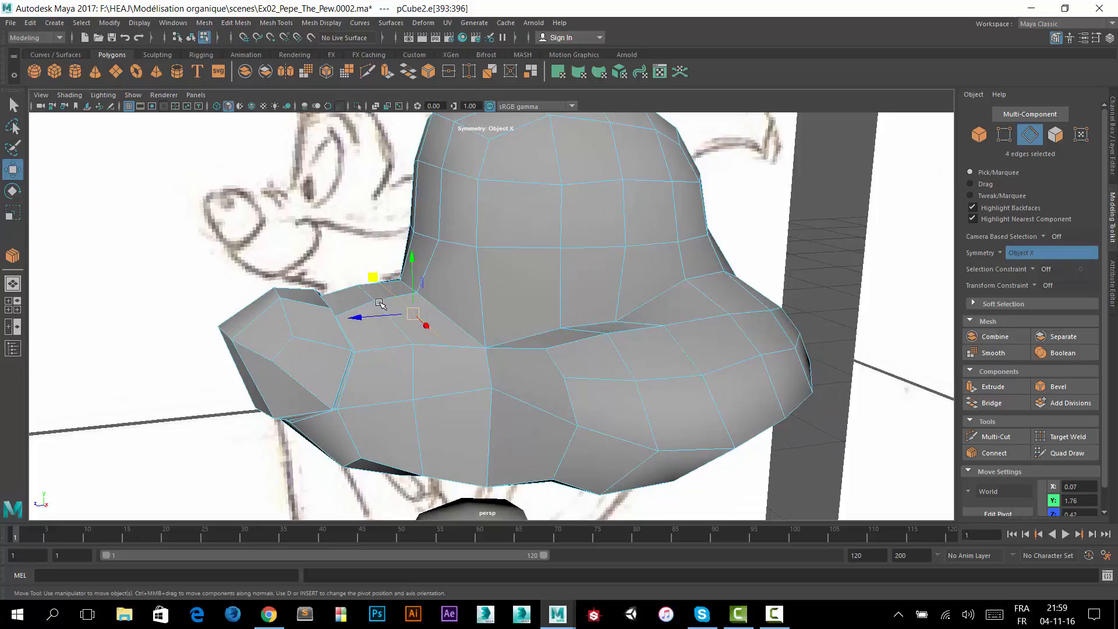
pyautogui.keyDown('alt'); pyautogui.moveTo(380, 303); pyautogui.dragTo(380, 272); pyautogui.keyUp('alt')
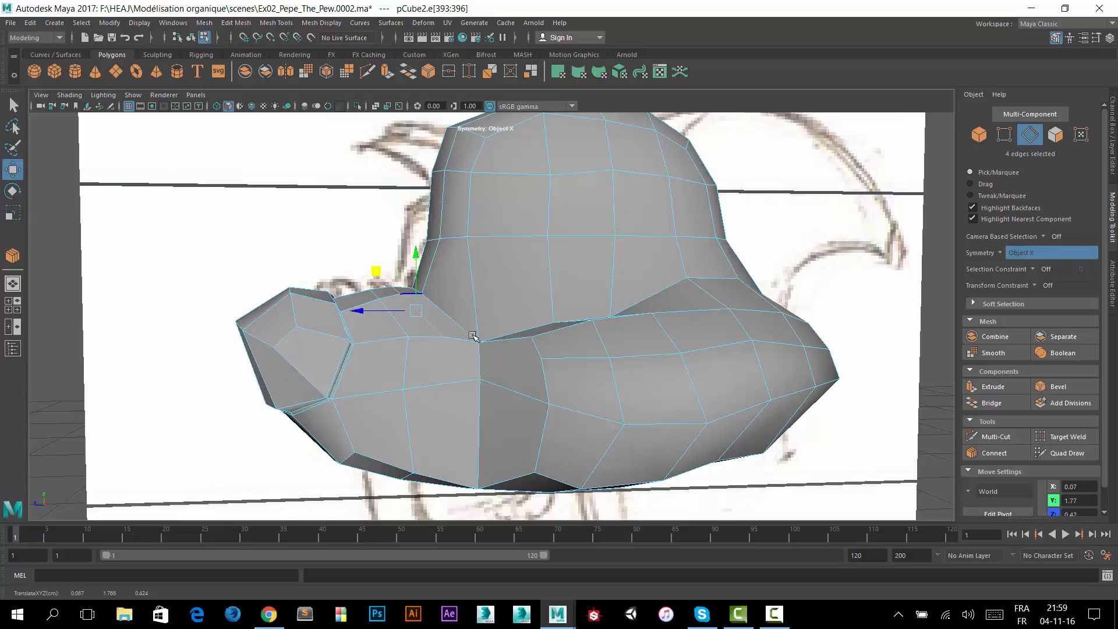
# - Delete the short edge running down from the corner where the head, snout and cheek meet
pyautogui.keyDown('alt'); pyautogui.moveTo(471, 335); pyautogui.dragTo(544, 387); pyautogui.keyUp('alt')
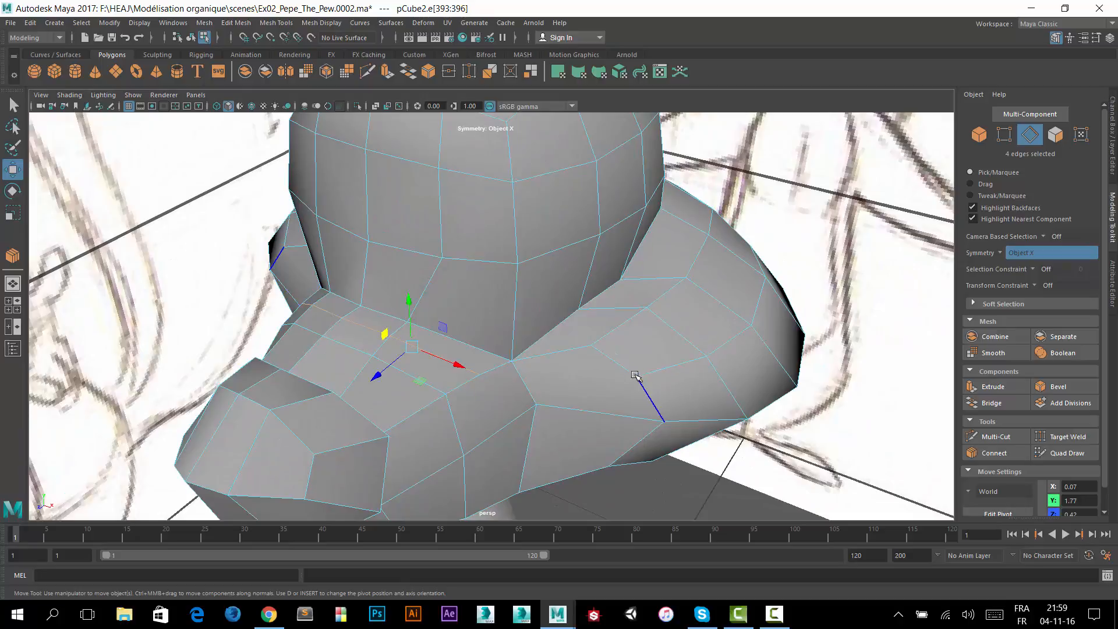
pyautogui.click(523, 377)
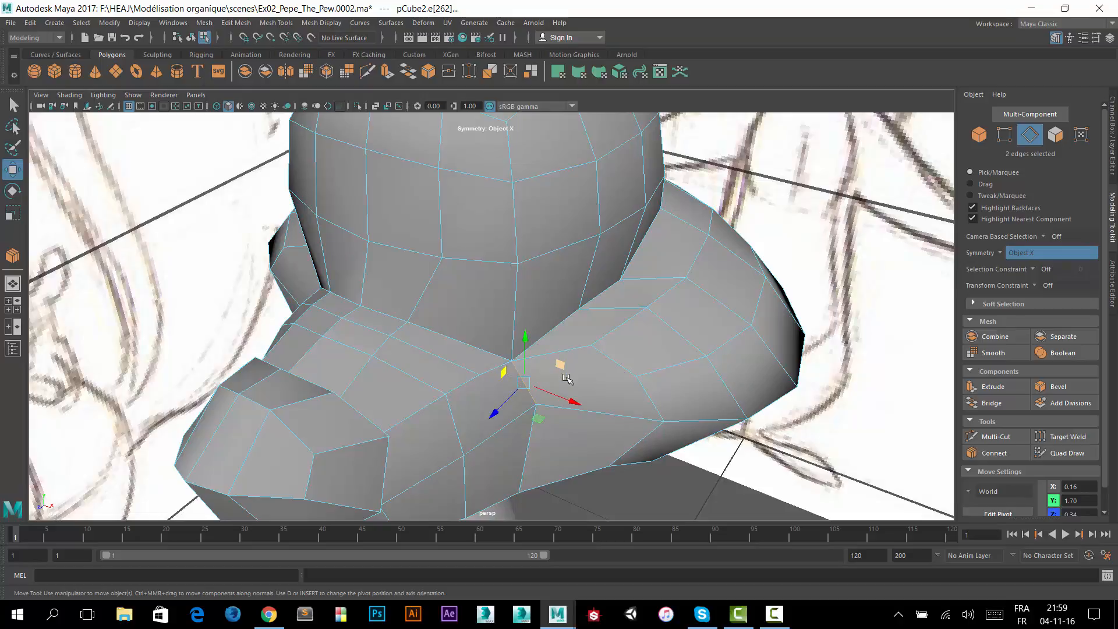
pyautogui.press('Delete')
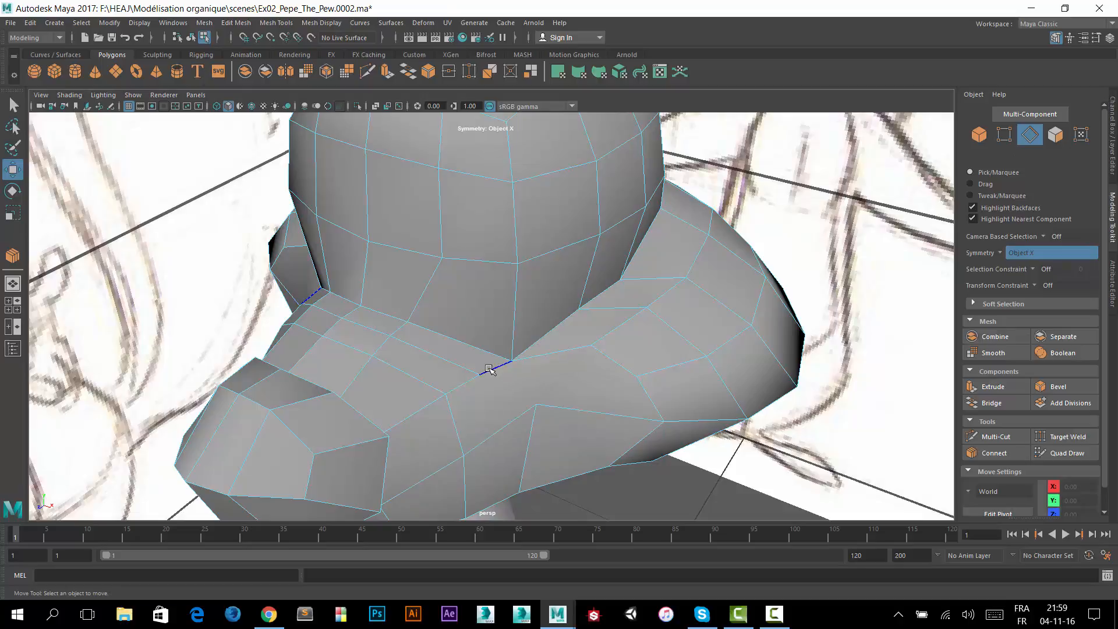
# - Connect the vertex left at the rear of the snout's top edge line to the nearest cheek vertex with a new edge
pyautogui.moveTo(216, 274); pyautogui.dragTo(175, 277, button='right')
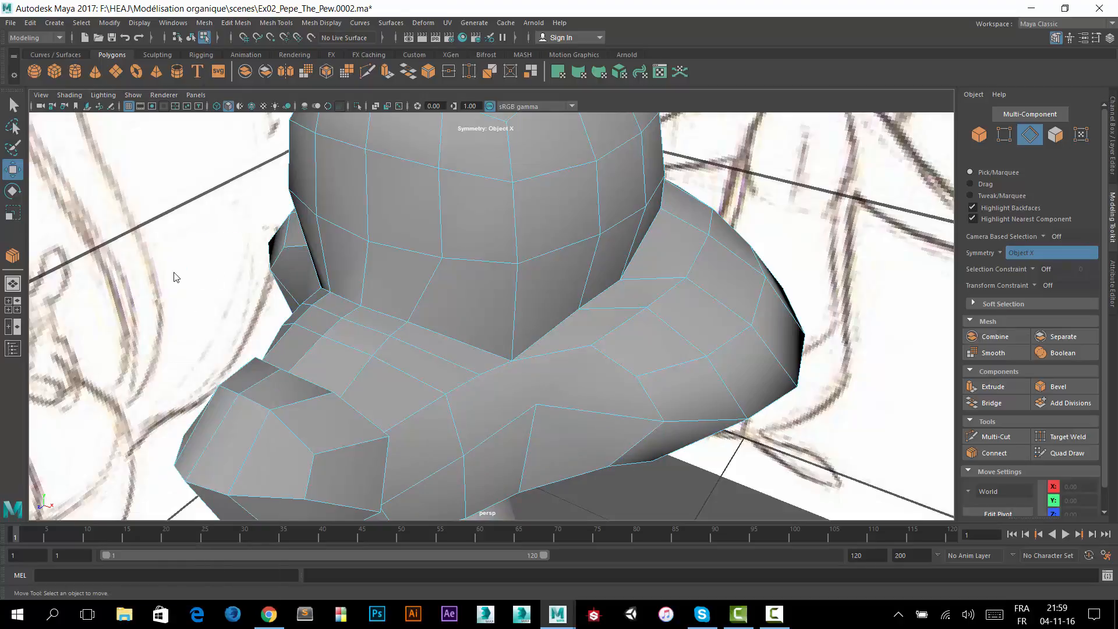
pyautogui.click(480, 374)
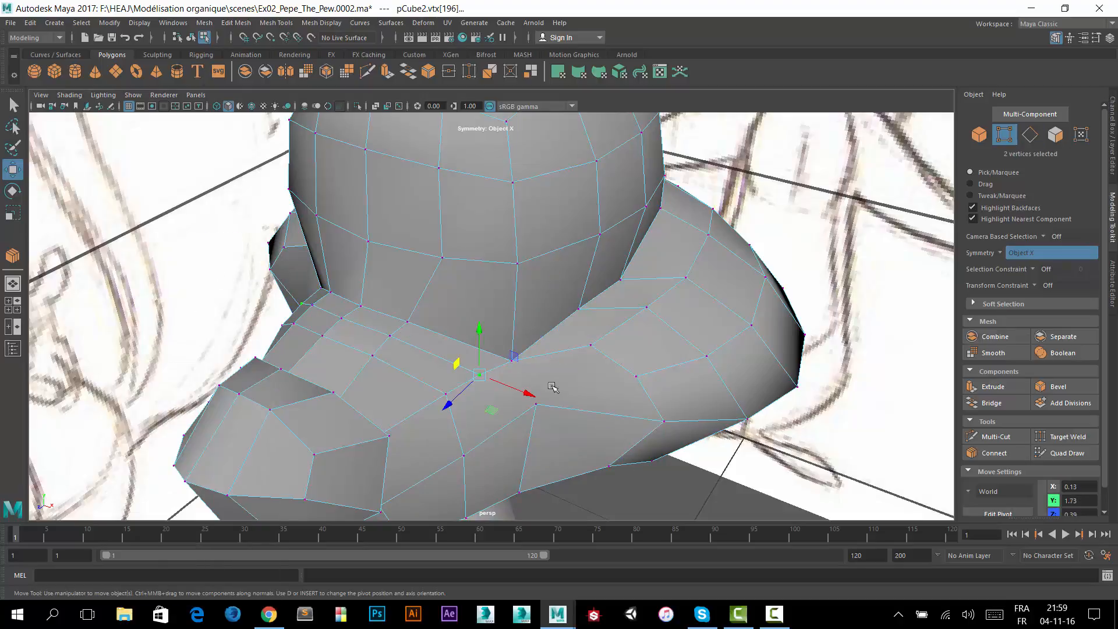
pyautogui.keyDown('shift'); pyautogui.click(637, 377); pyautogui.keyUp('shift')
pyautogui.keyDown('alt'); pyautogui.moveTo(531, 358); pyautogui.dragTo(483, 373); pyautogui.keyUp('alt')
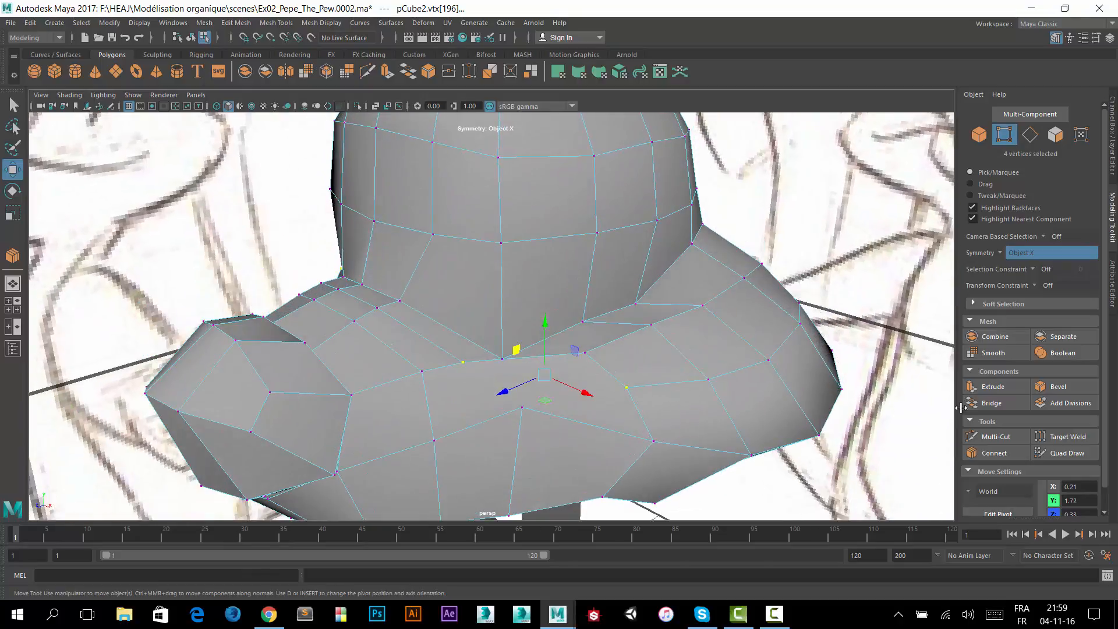
pyautogui.click(998, 453)
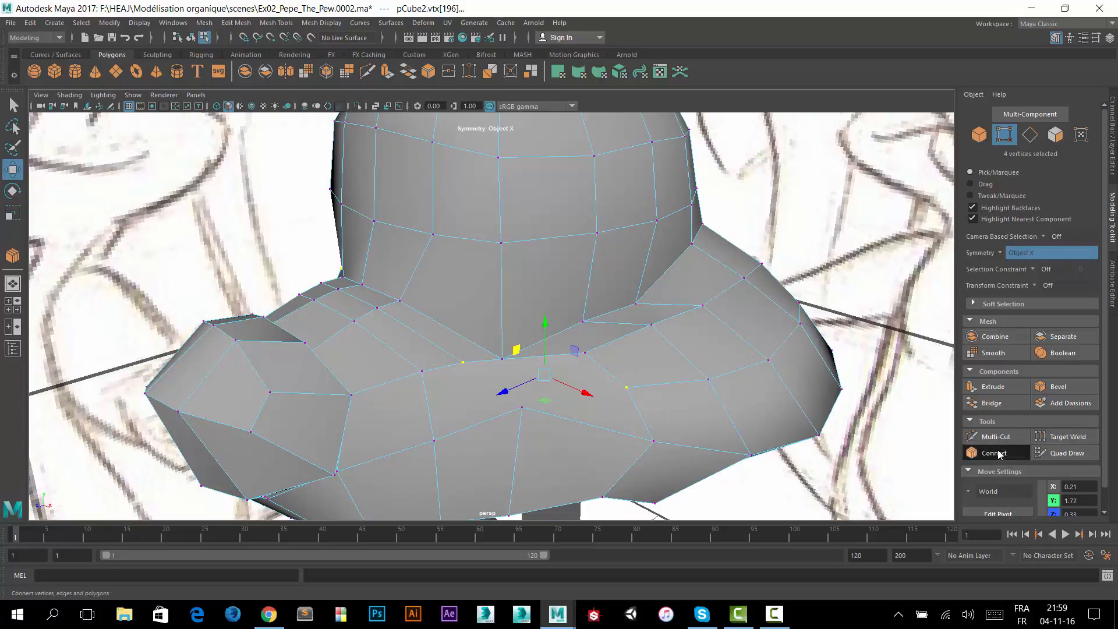
pyautogui.moveTo(507, 400)
pyautogui.keyDown('alt'); pyautogui.mouseDown()
pyautogui.moveTo(553, 393)
pyautogui.moveTo(517, 392)
pyautogui.mouseUp(); pyautogui.keyUp('alt')
pyautogui.press('w')
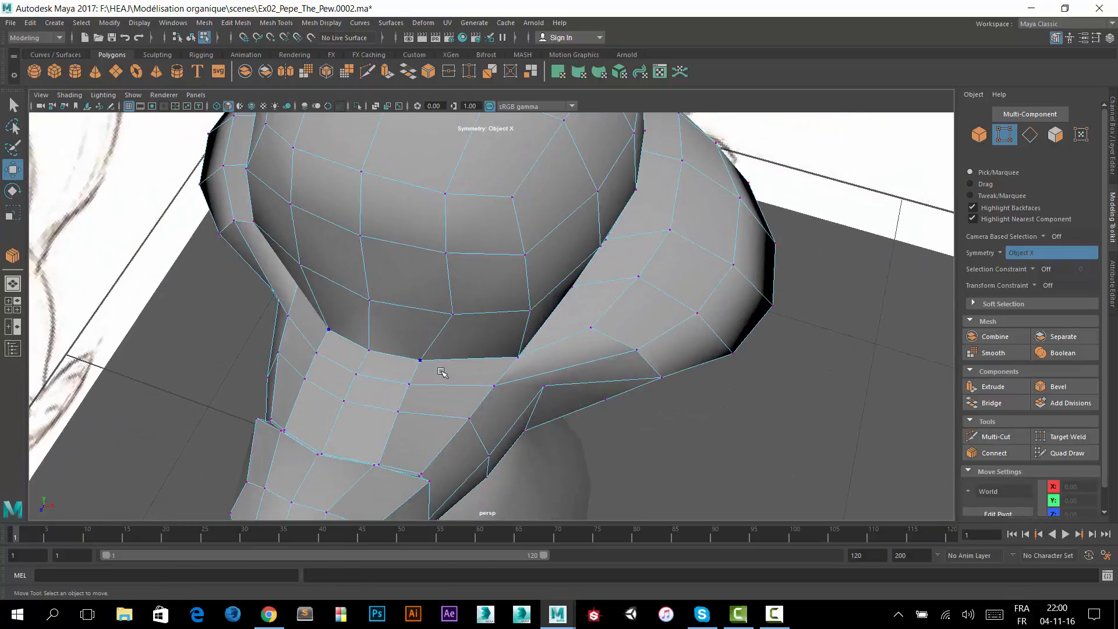
# - Connect the vertex at the rear of the snout's top edge line to the vertex below it on the side with a new edge
pyautogui.moveTo(569, 309)
pyautogui.keyDown('alt'); pyautogui.mouseDown()
pyautogui.moveTo(540, 275)
pyautogui.moveTo(540, 291)
pyautogui.mouseUp(); pyautogui.keyUp('alt')
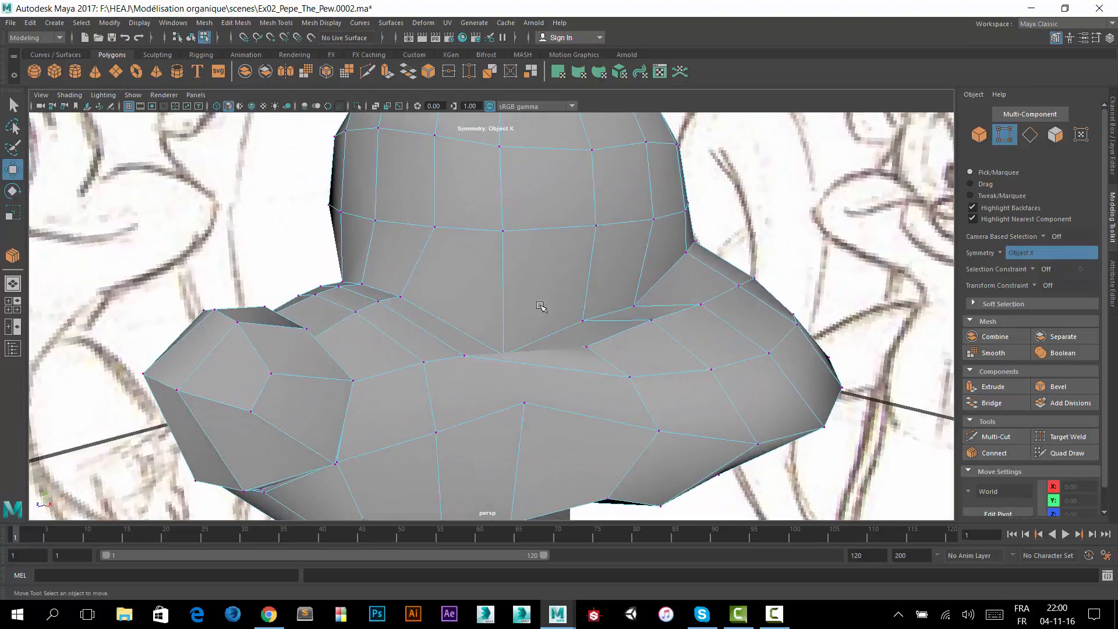
pyautogui.click(523, 403)
pyautogui.keyDown('shift'); pyautogui.click(465, 355); pyautogui.keyUp('shift')
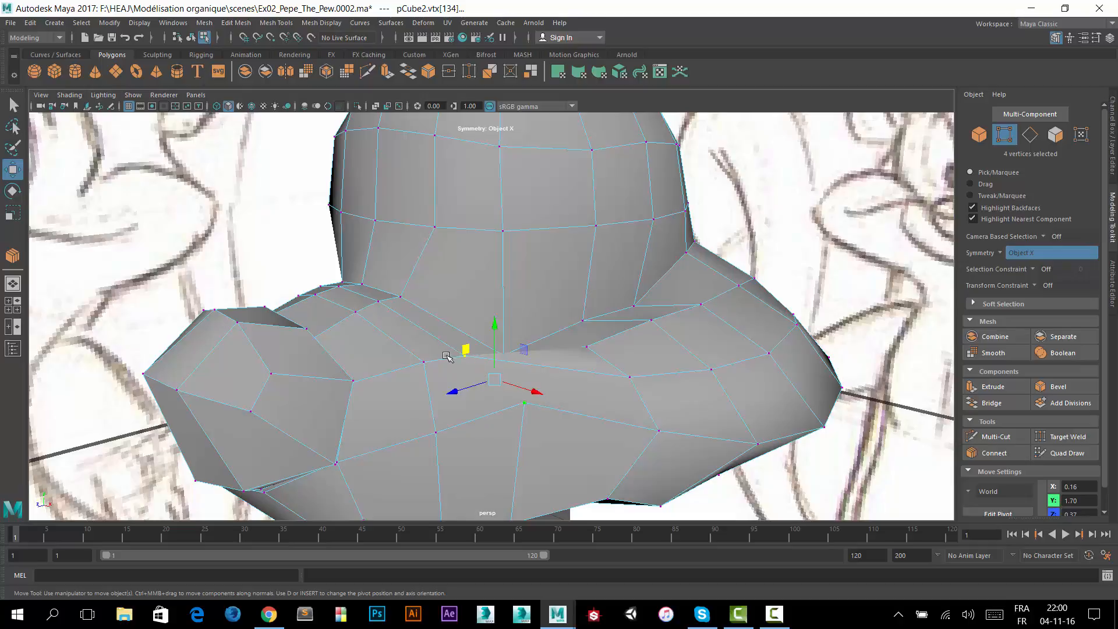
pyautogui.moveTo(529, 392)
pyautogui.keyDown('alt'); pyautogui.mouseDown()
pyautogui.moveTo(546, 379)
pyautogui.moveTo(537, 406)
pyautogui.moveTo(527, 389)
pyautogui.moveTo(529, 402)
pyautogui.mouseUp(); pyautogui.keyUp('alt')
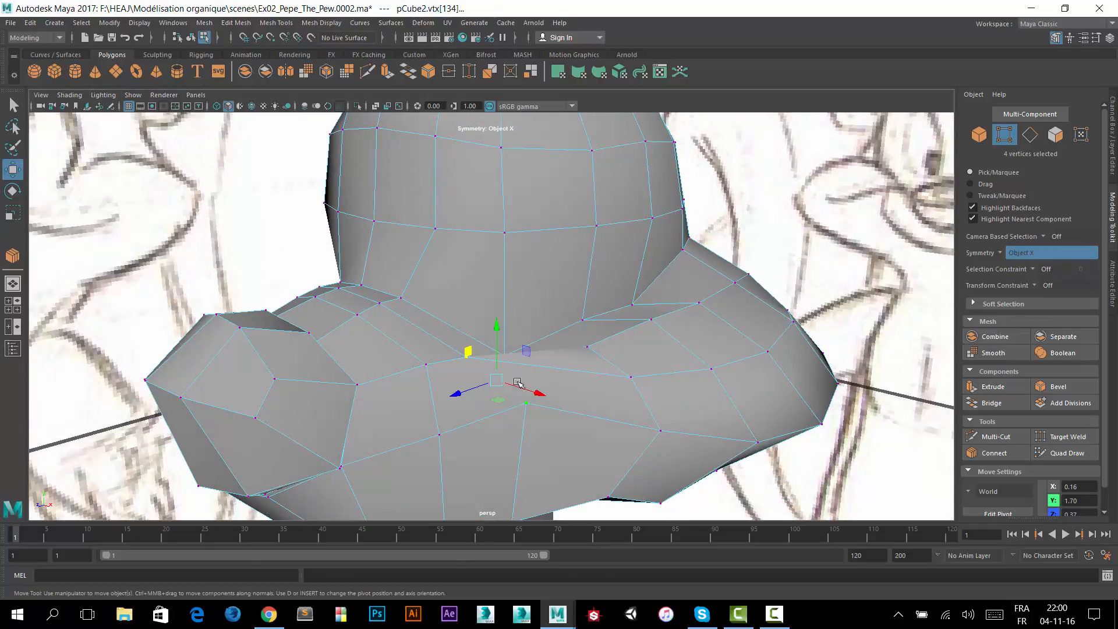
pyautogui.rightClick(793, 254)
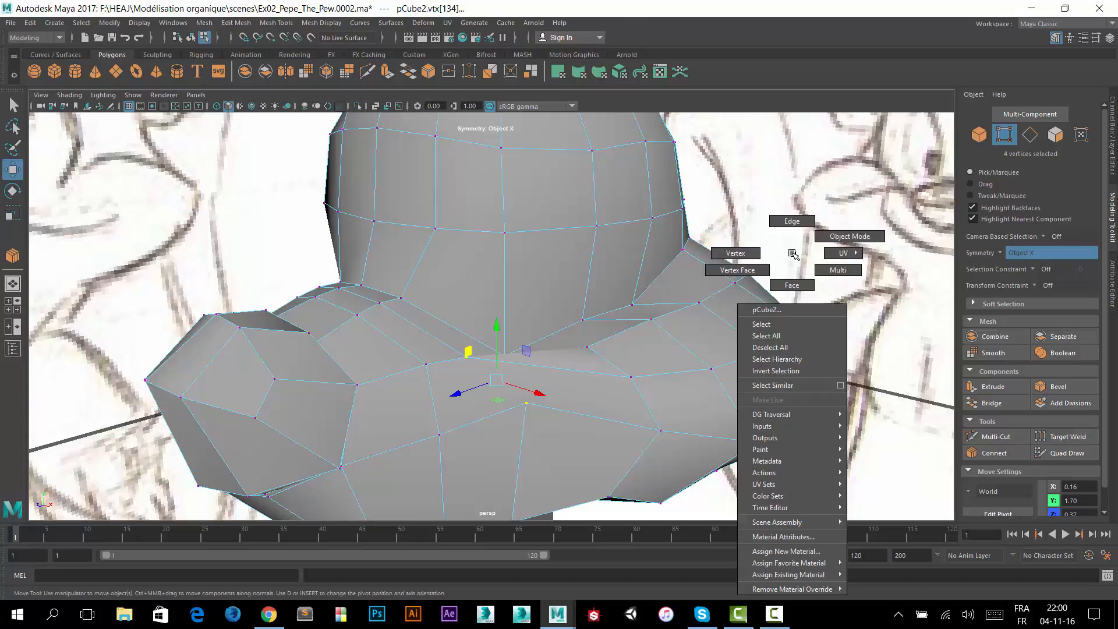
pyautogui.click(794, 258)
pyautogui.click(1008, 456)
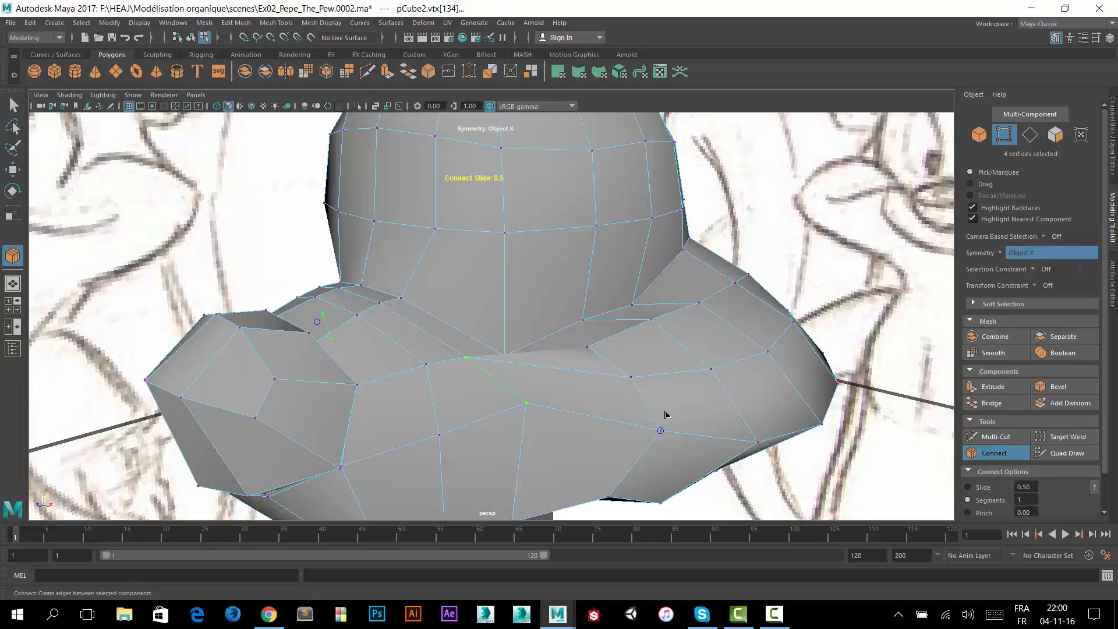
pyautogui.press('w')
pyautogui.click(552, 394)
pyautogui.keyDown('alt'); pyautogui.moveTo(553, 392); pyautogui.dragTo(501, 372); pyautogui.keyUp('alt')
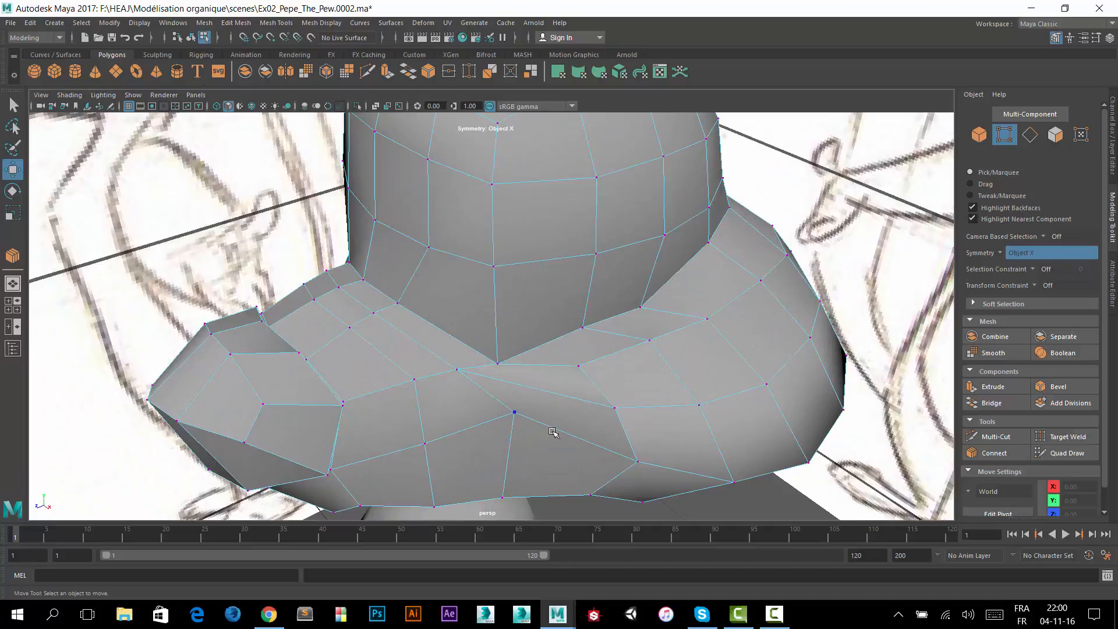
# - Show the head in smooth mesh preview and examine the junction of snout, cheek and head from the side and above
pyautogui.keyDown('alt'); pyautogui.moveTo(551, 397); pyautogui.dragTo(489, 365); pyautogui.keyUp('alt')
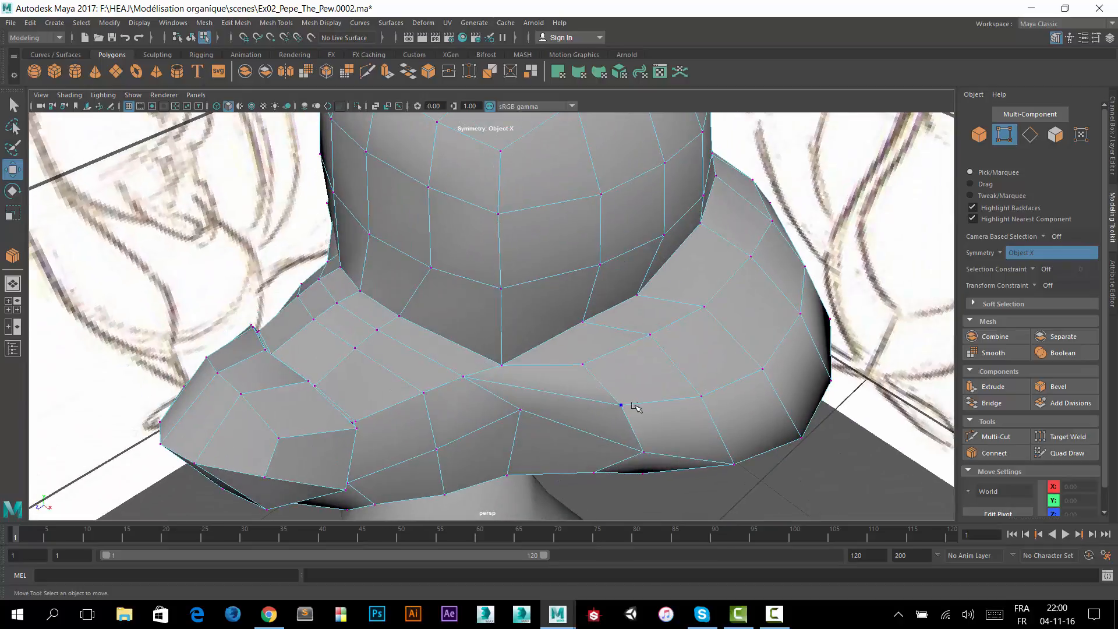
pyautogui.press('3')
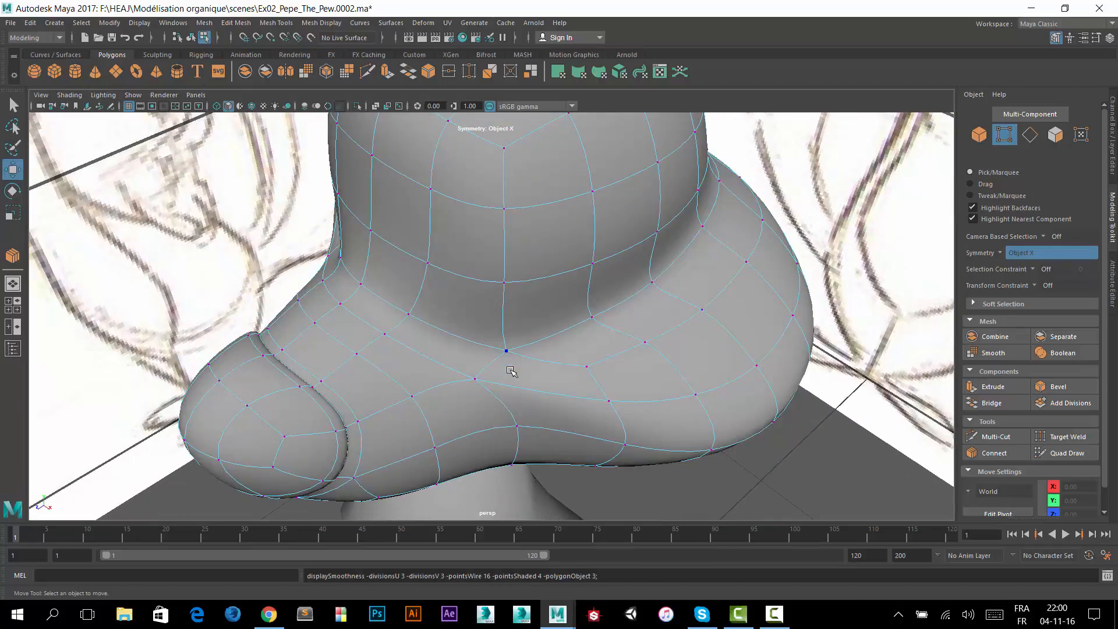
pyautogui.keyDown('alt'); pyautogui.moveTo(515, 336); pyautogui.dragTo(491, 356); pyautogui.keyUp('alt')
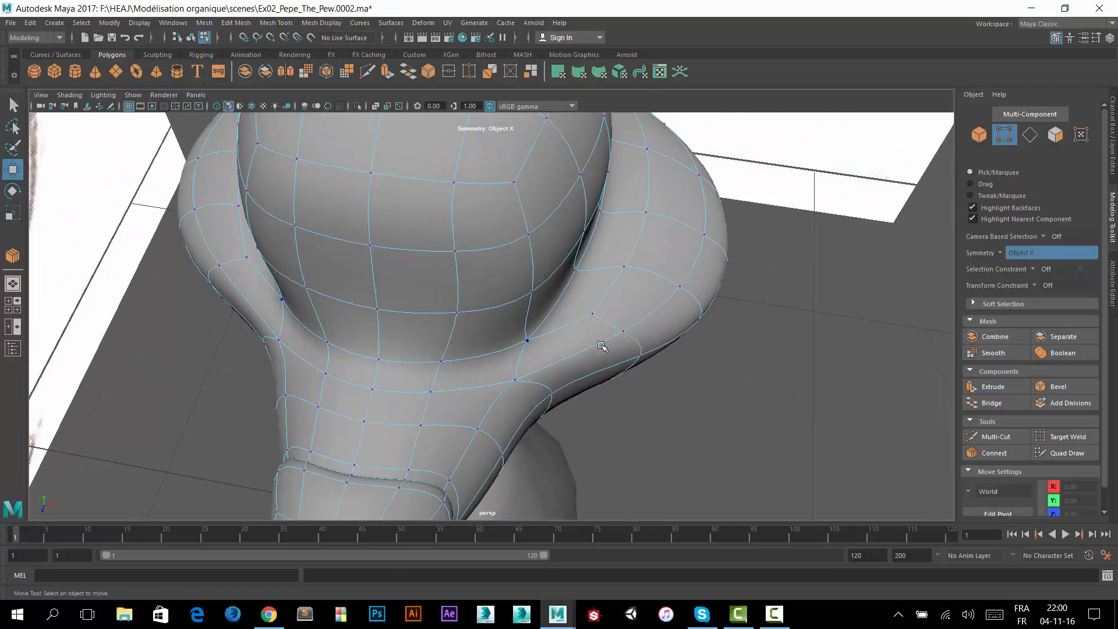